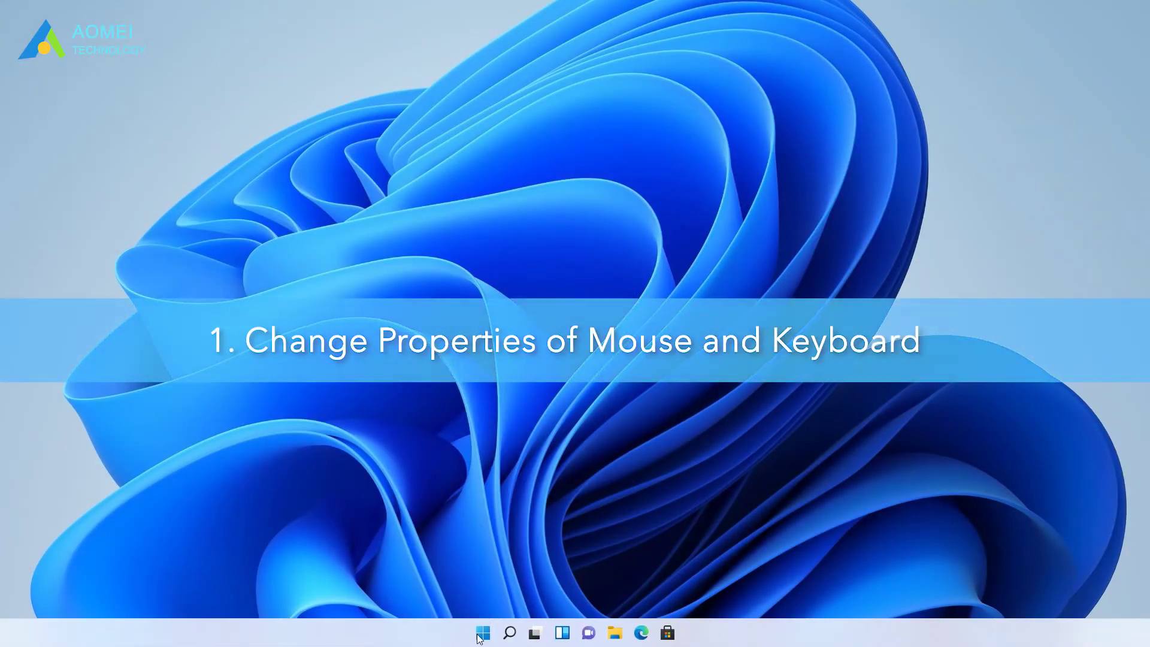
# Open Device Manager from the Start button's Win+X menu
pyautogui.rightClick(481, 633)
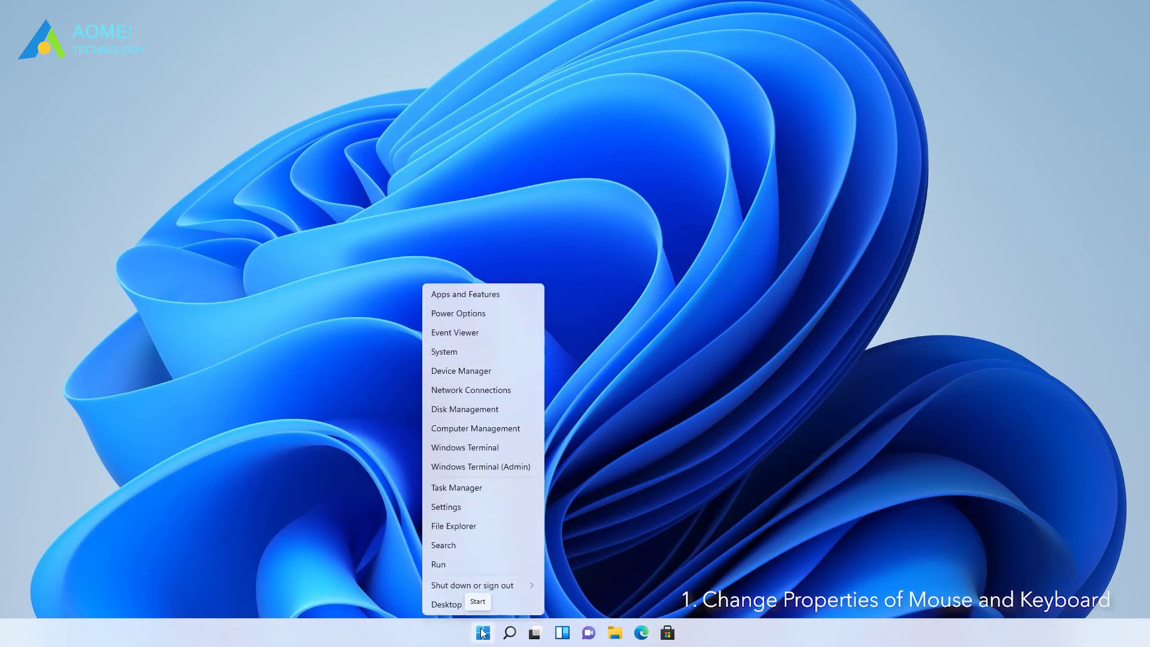
pyautogui.click(483, 371)
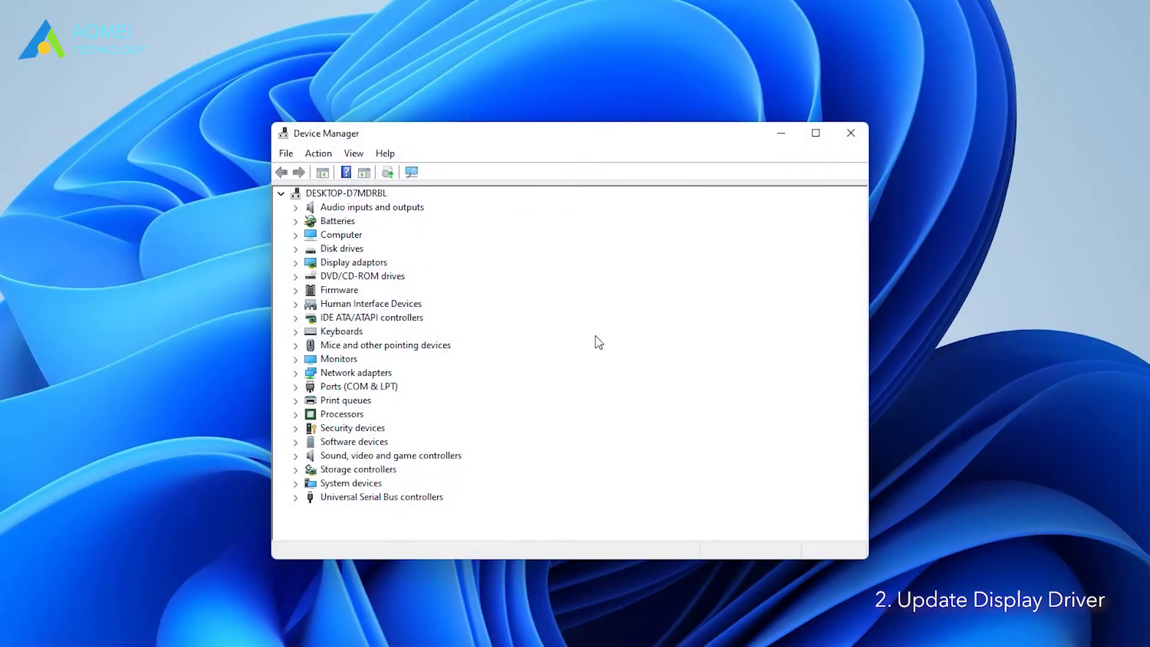
# Update the Generic Non-PnP Monitor driver under Monitors using automatic driver search
pyautogui.doubleClick(348, 360)
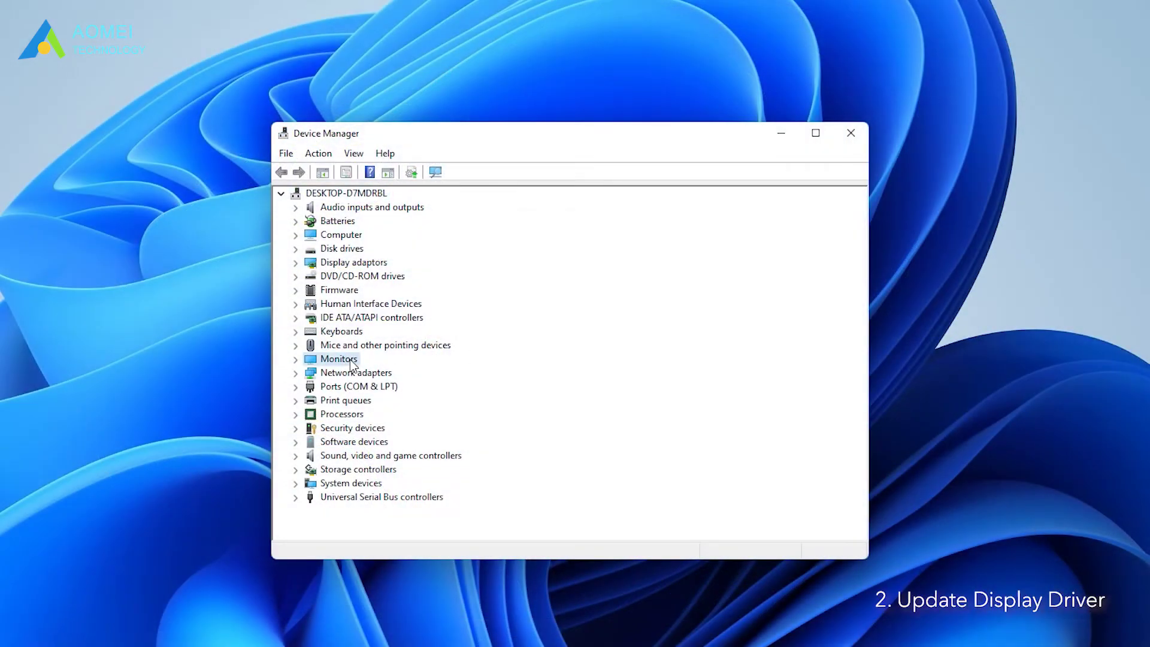
pyautogui.rightClick(429, 374)
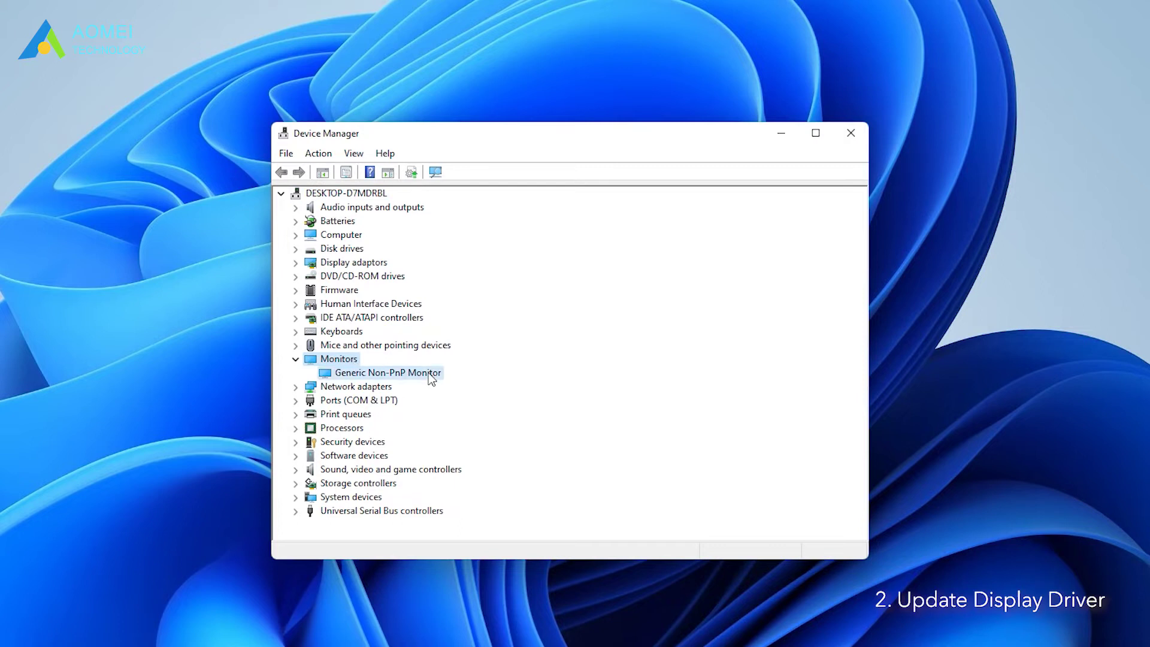
pyautogui.click(455, 384)
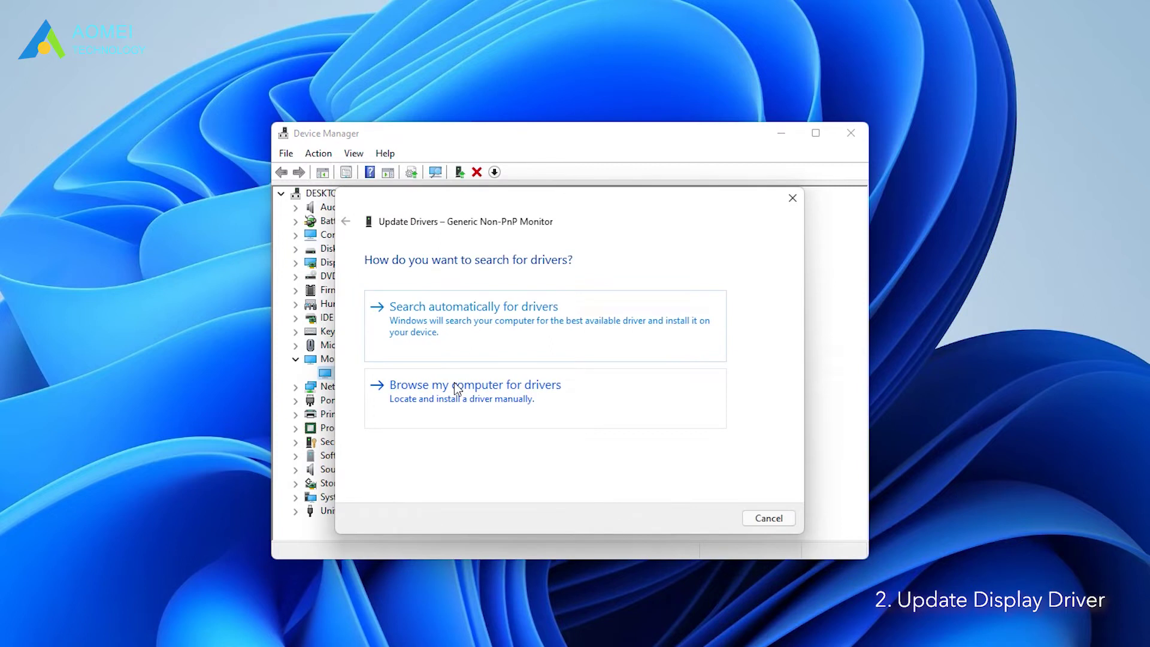
pyautogui.click(504, 324)
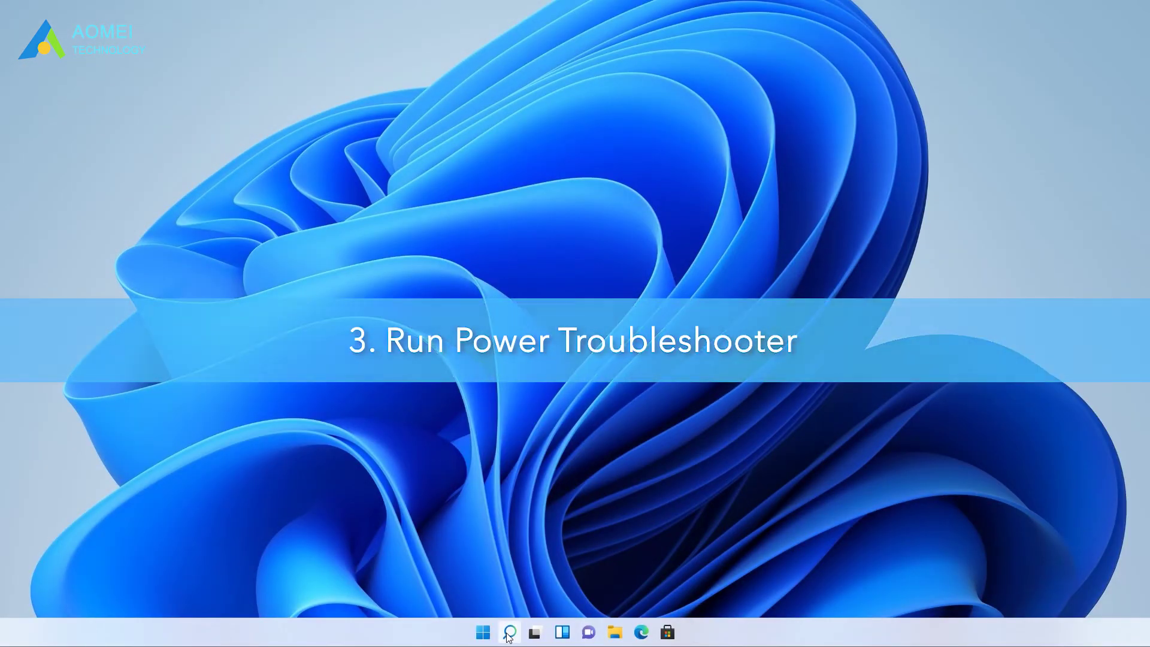
# Find Troubleshoot settings and run the Power troubleshooter from Other troubleshooters
pyautogui.click(508, 634)
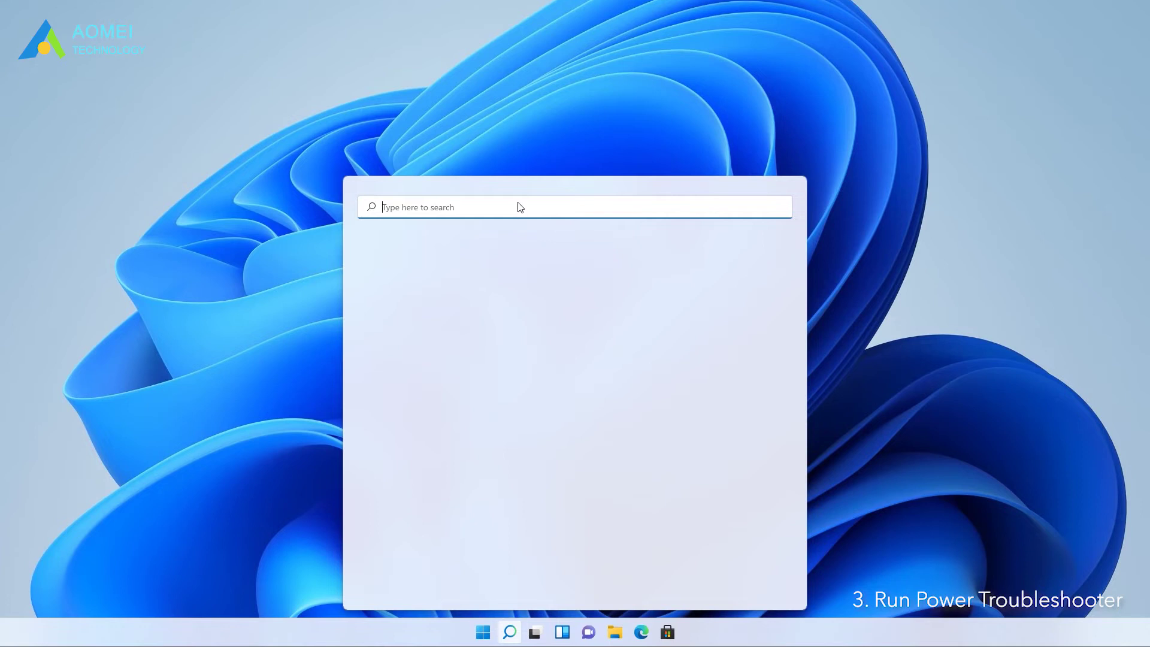
pyautogui.write('Troubleshoot')
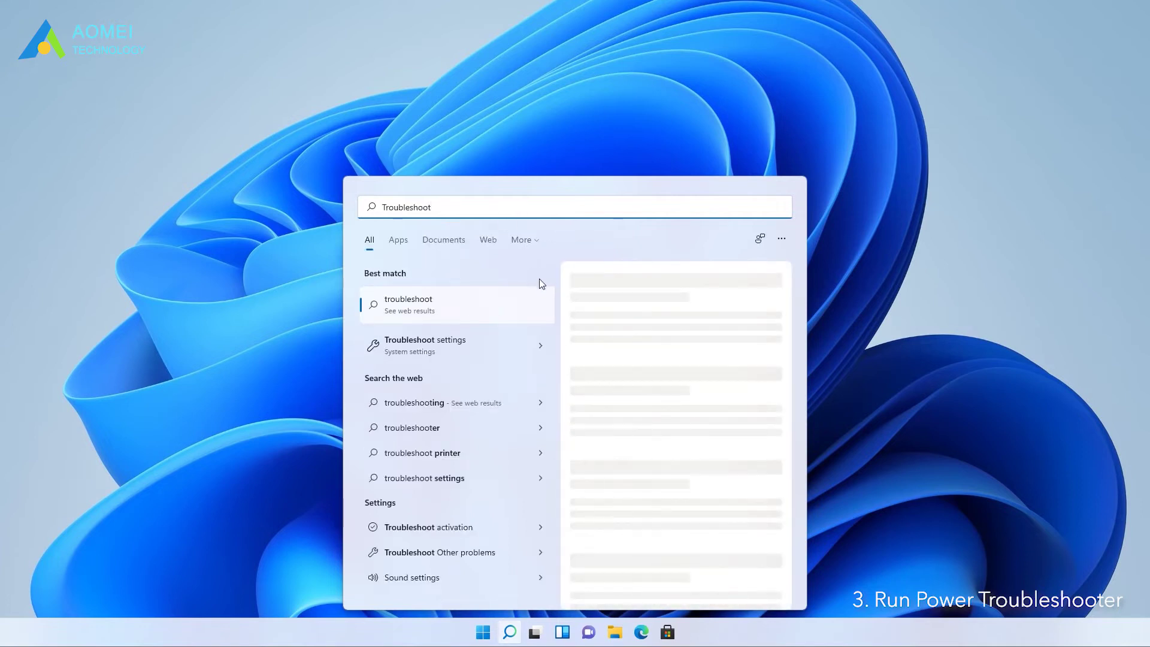
pyautogui.click(490, 350)
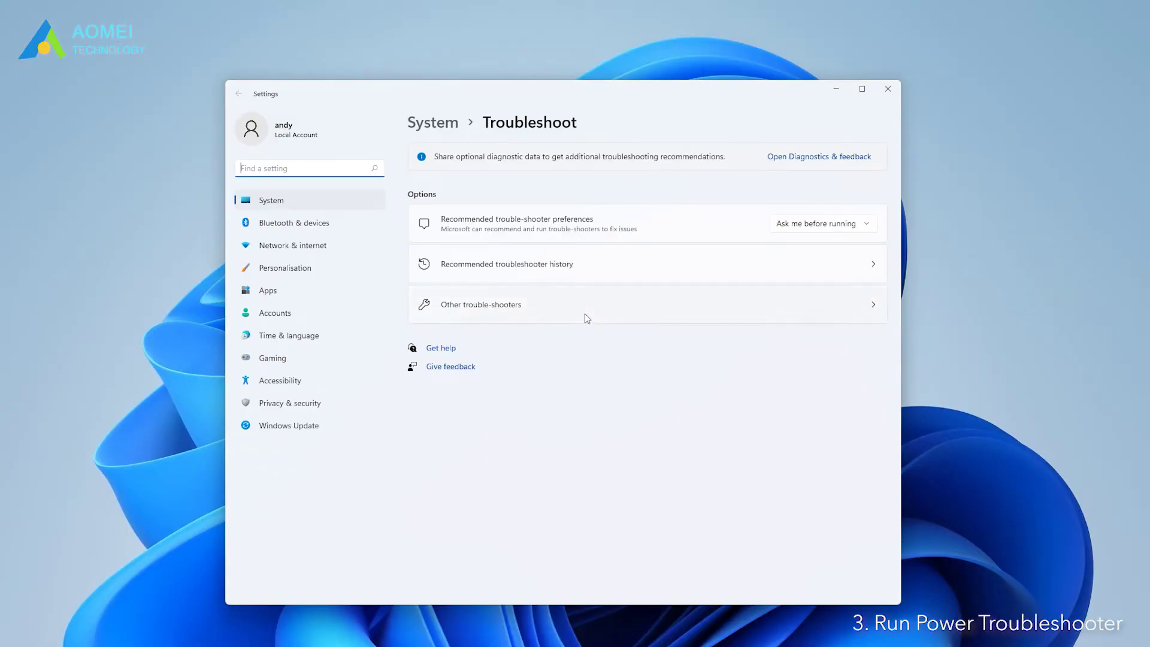
pyautogui.click(587, 318)
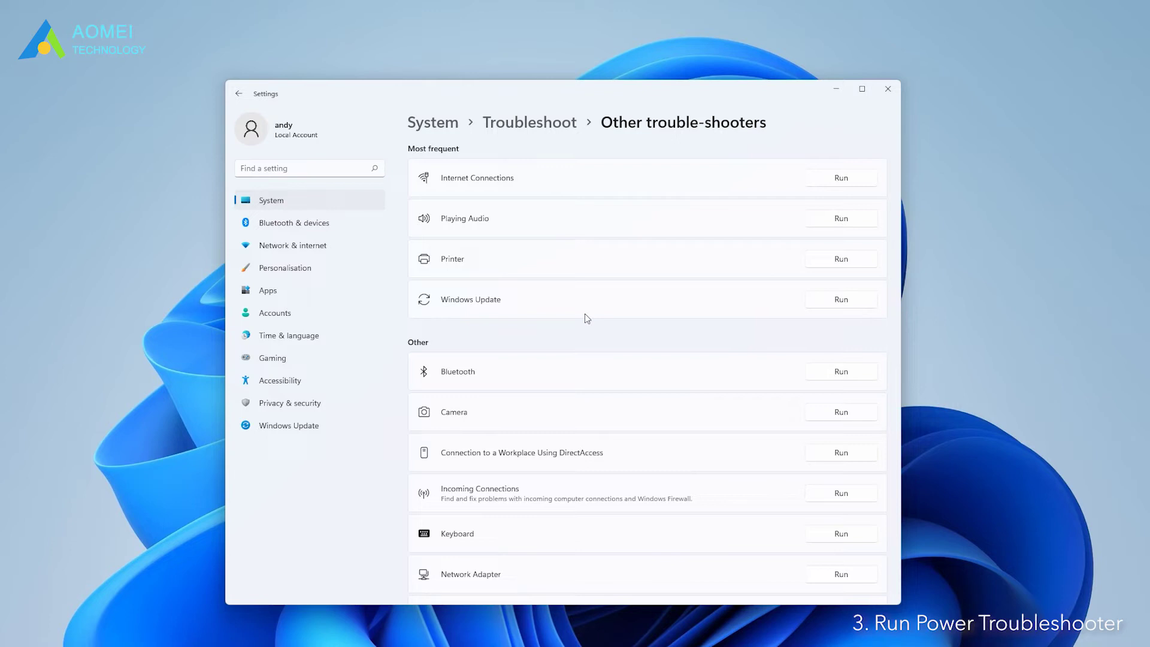
pyautogui.scroll(-2, 586, 318)
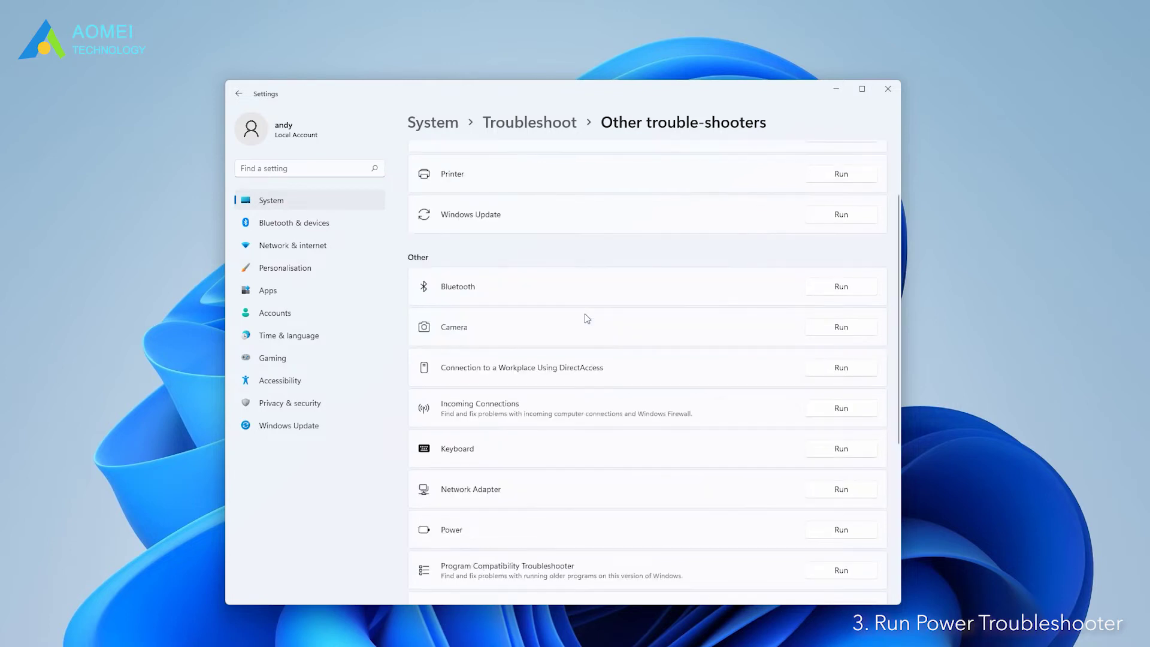
pyautogui.click(827, 532)
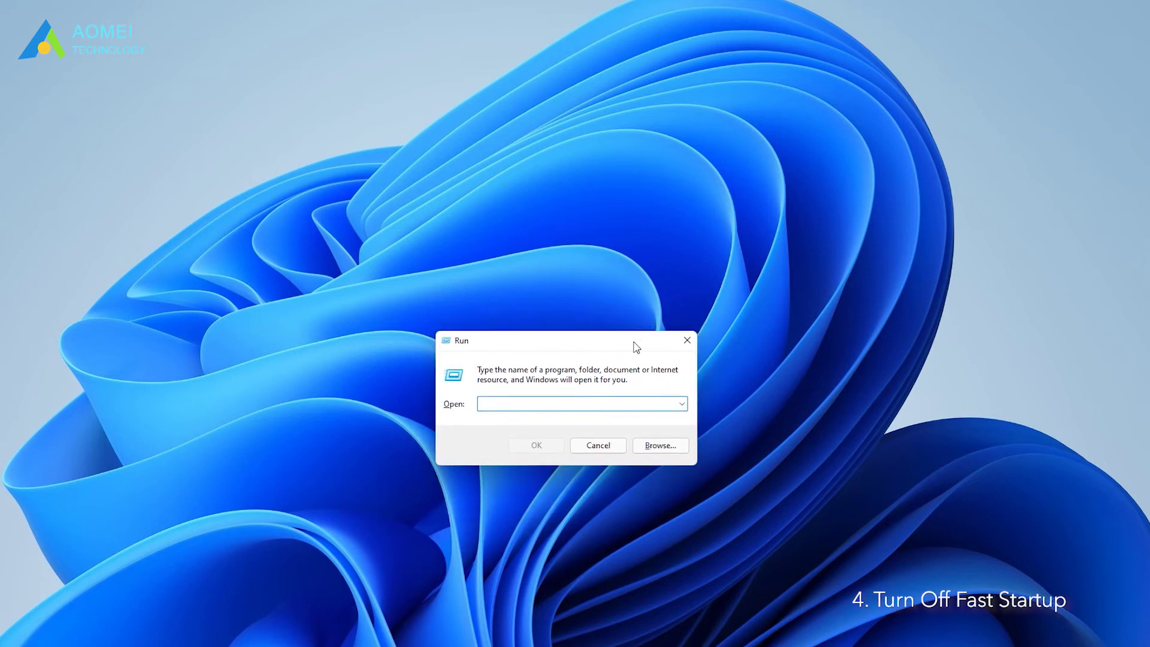
# Launch Power Options with powercfg.cpl and go to Choose what the power buttons do
pyautogui.write('powercfg.cpl')
pyautogui.hotkey('ctrl', 'a')
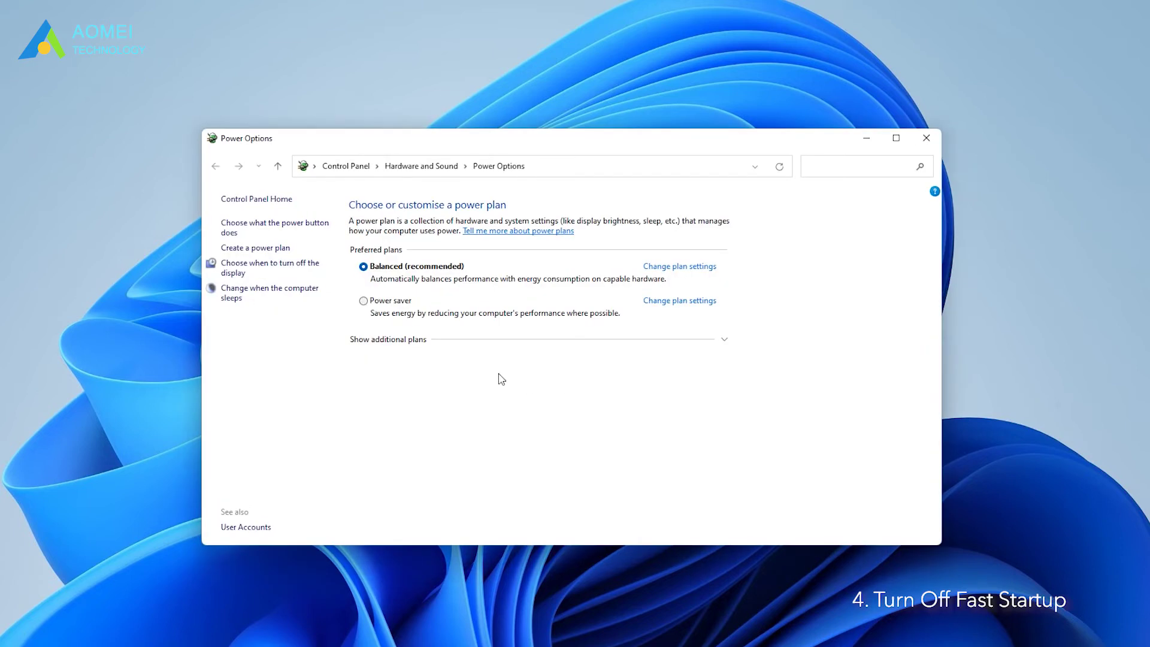
pyautogui.click(314, 223)
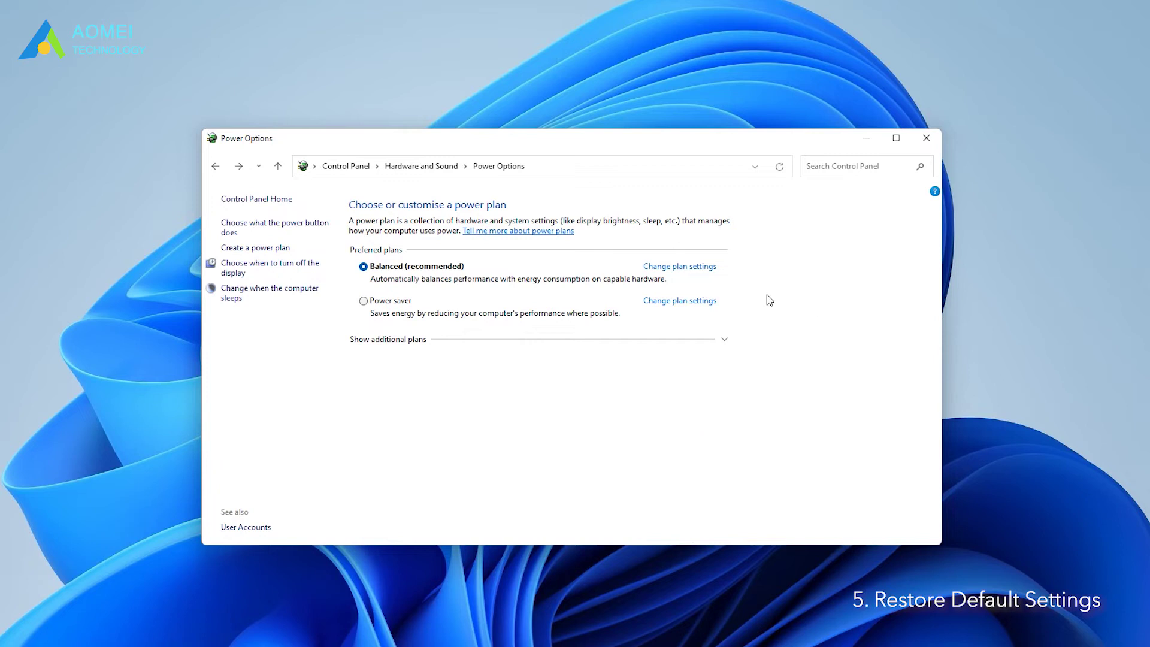
# Restore default settings for the Balanced plan and confirm with Yes
pyautogui.click(699, 268)
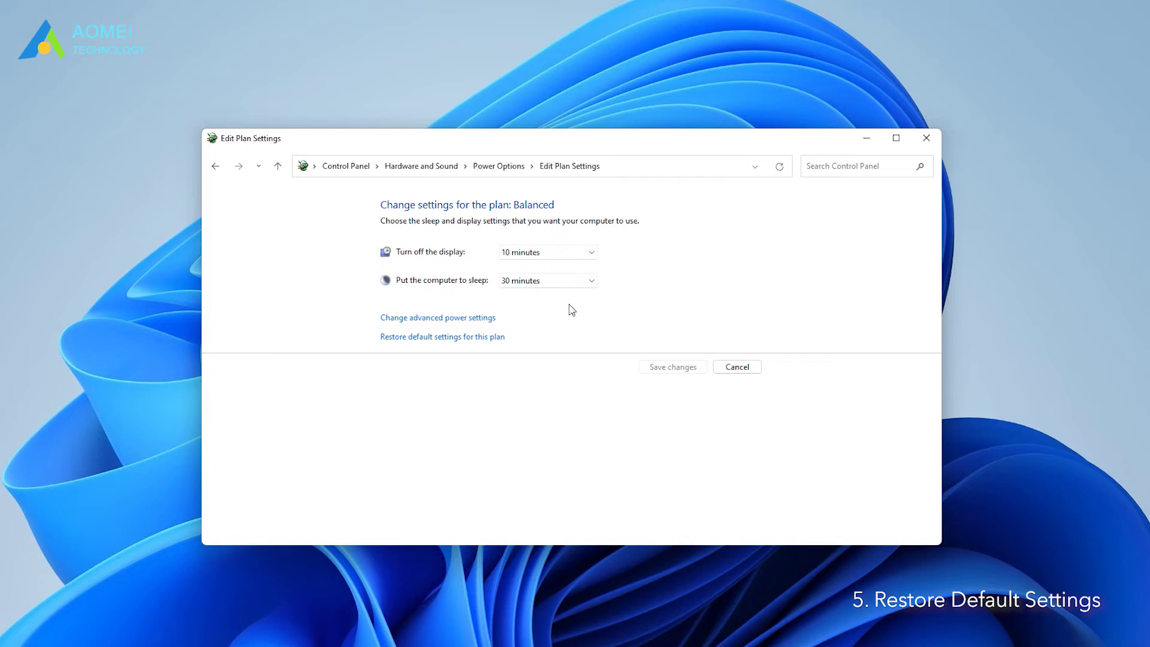
pyautogui.click(477, 339)
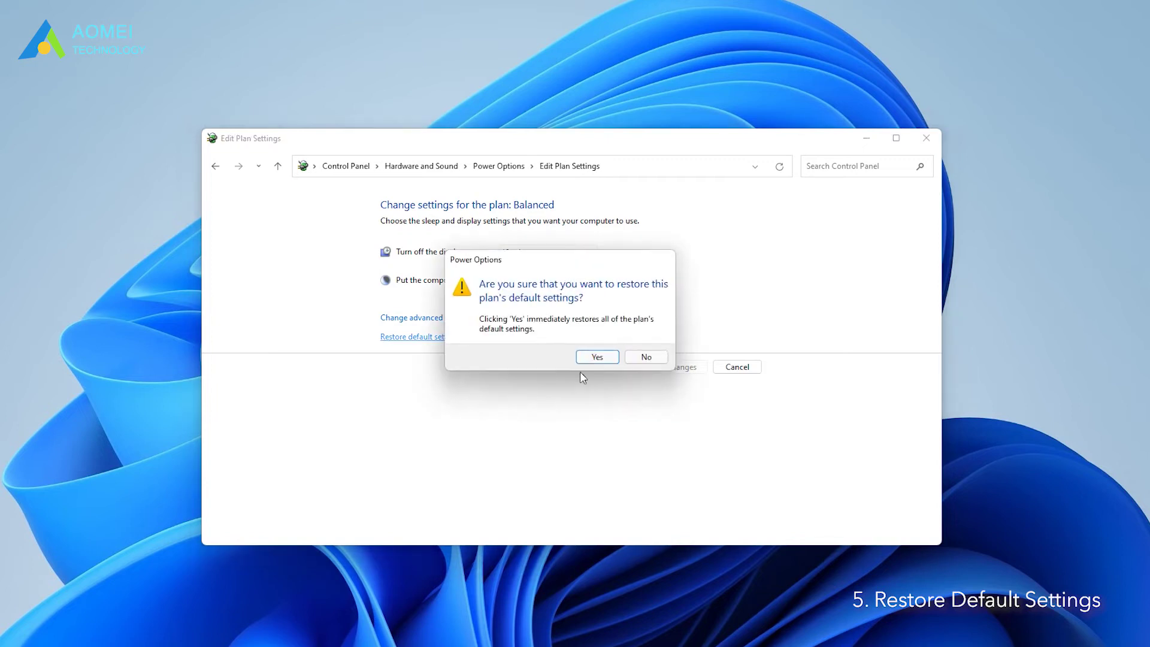
pyautogui.click(593, 358)
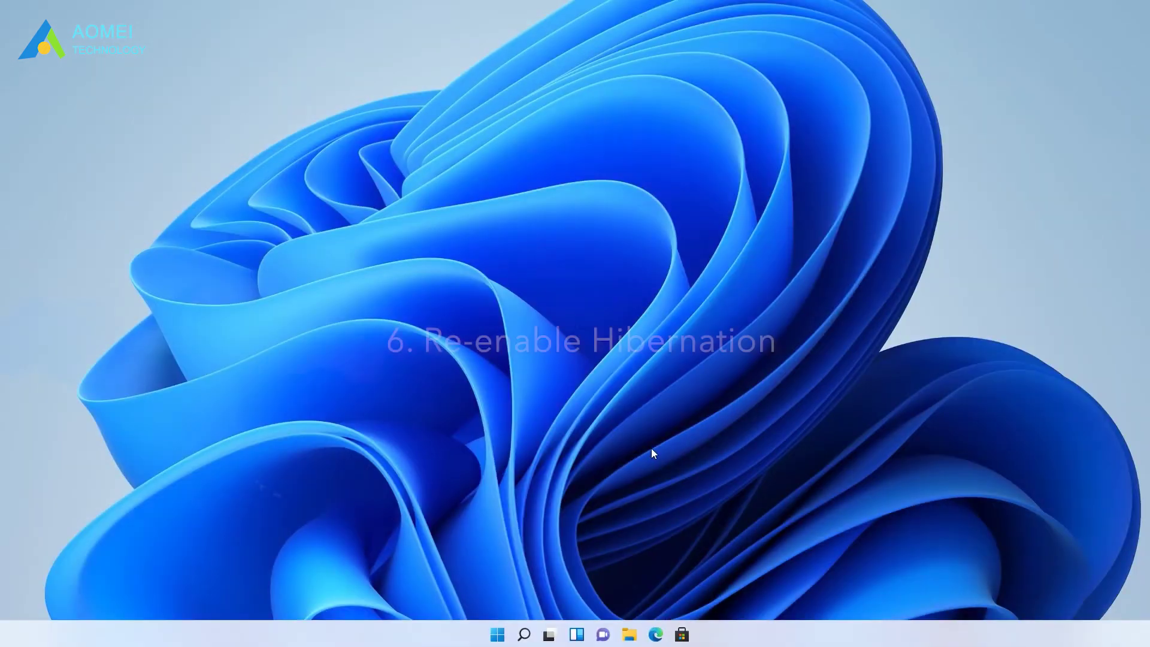
# Search for cmd and launch Command Prompt as administrator
pyautogui.click(524, 636)
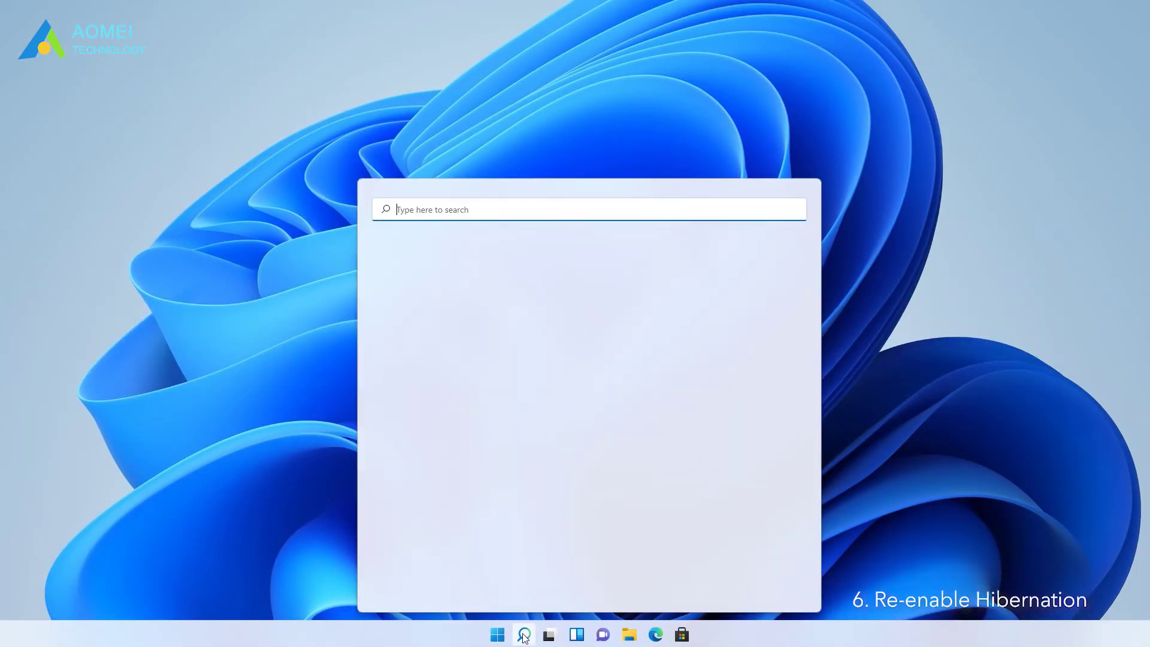
pyautogui.write('cmd')
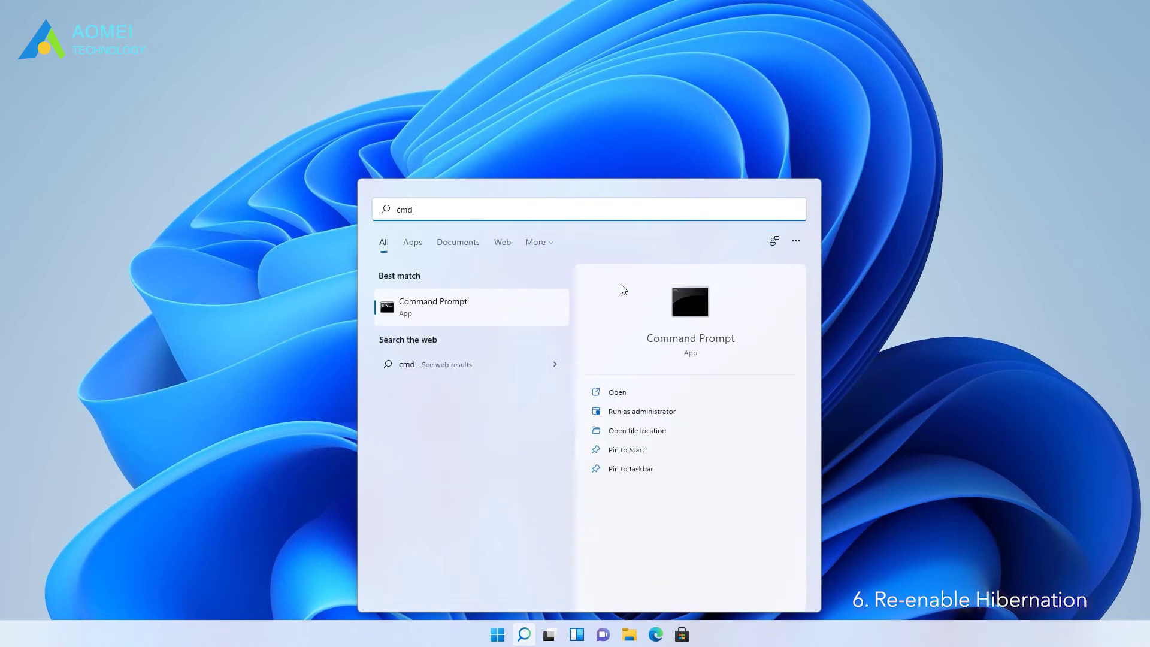
pyautogui.click(653, 415)
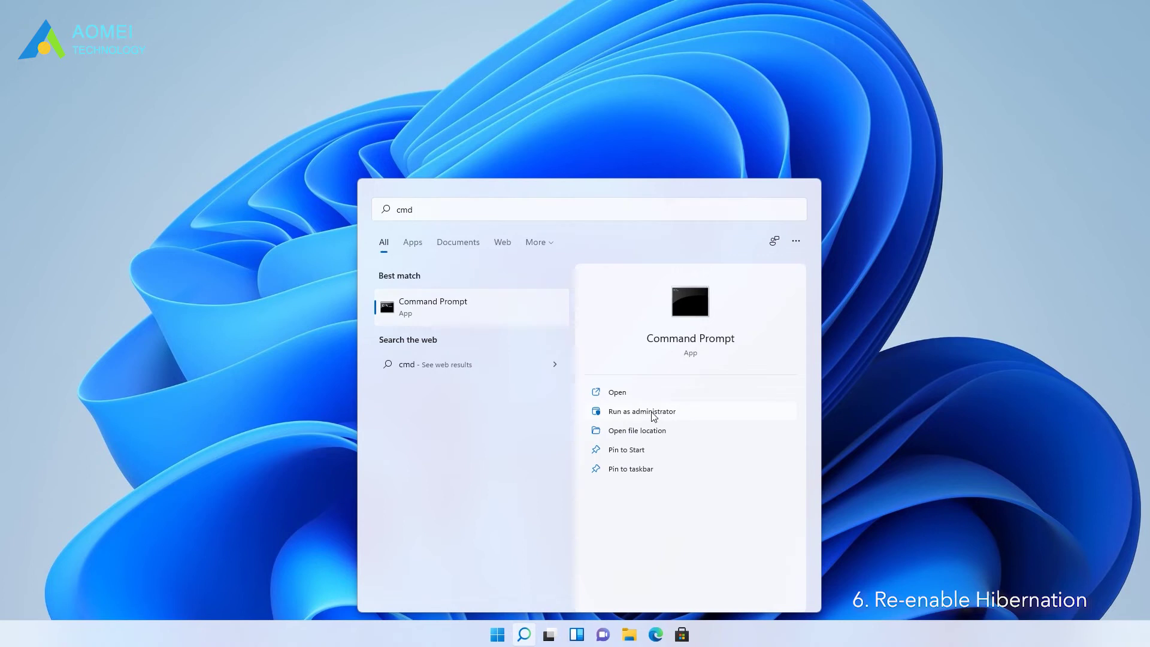
pyautogui.click(651, 412)
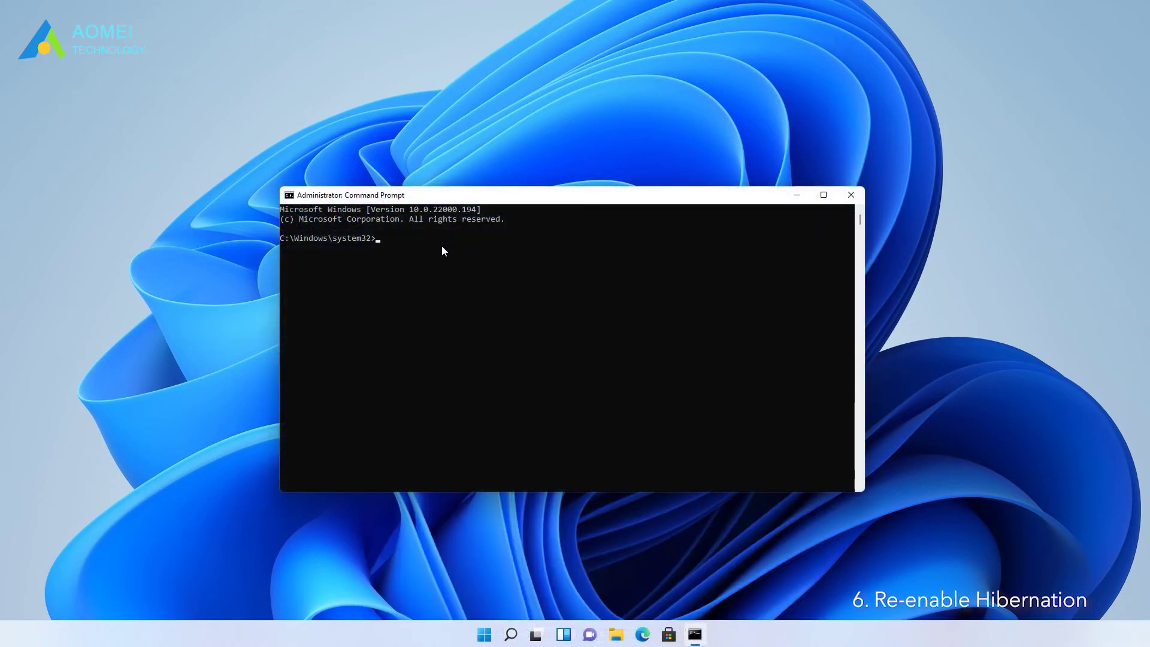
# Run 'powercfg.exe /hibernate off', then 'powercfg.exe /hibernate on'
pyautogui.write('powercfg.exe /hibernate off')
pyautogui.press('Return')
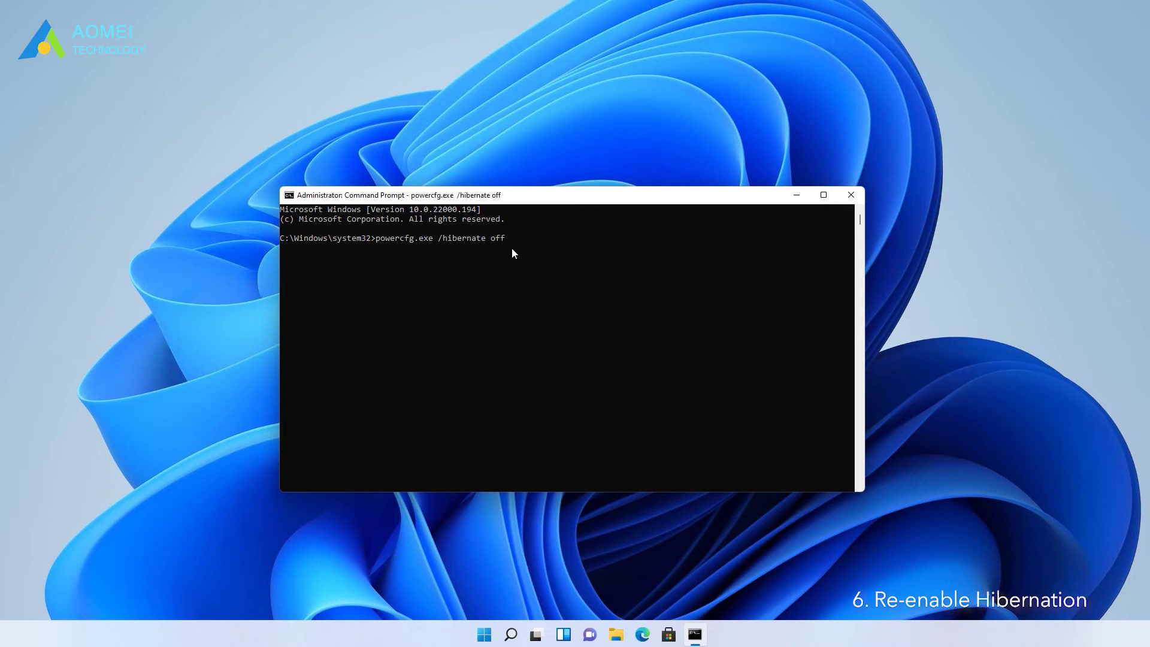
pyautogui.press('Up')
pyautogui.press('BackSpace')
pyautogui.press('BackSpace')
pyautogui.write('n')
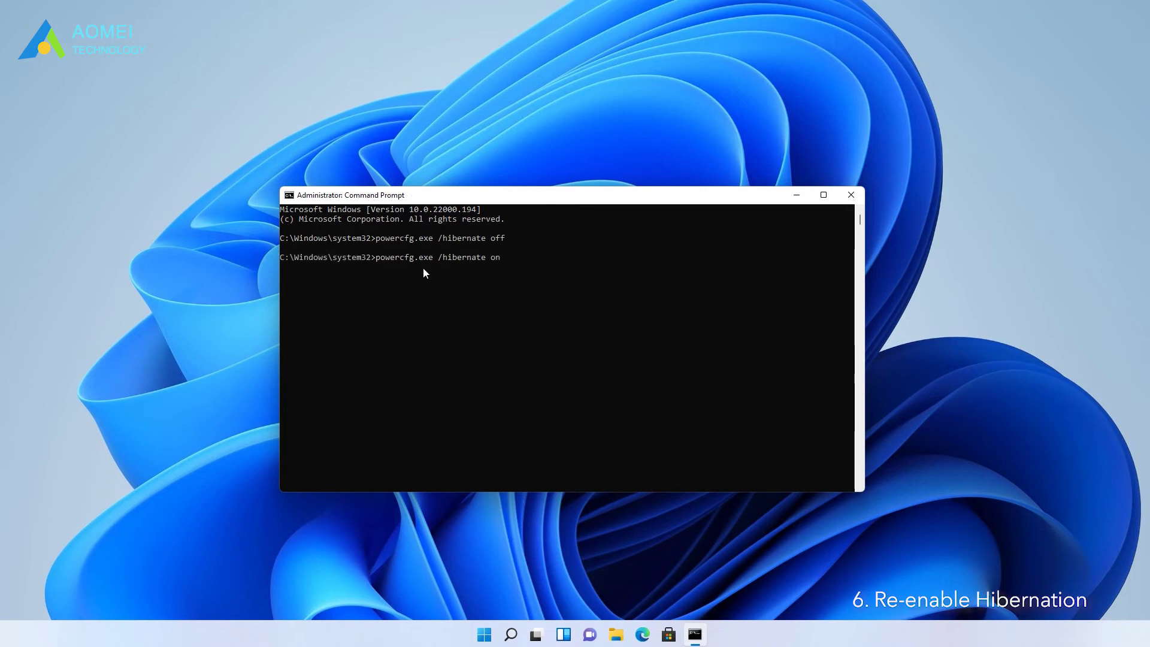
pyautogui.press('Return')
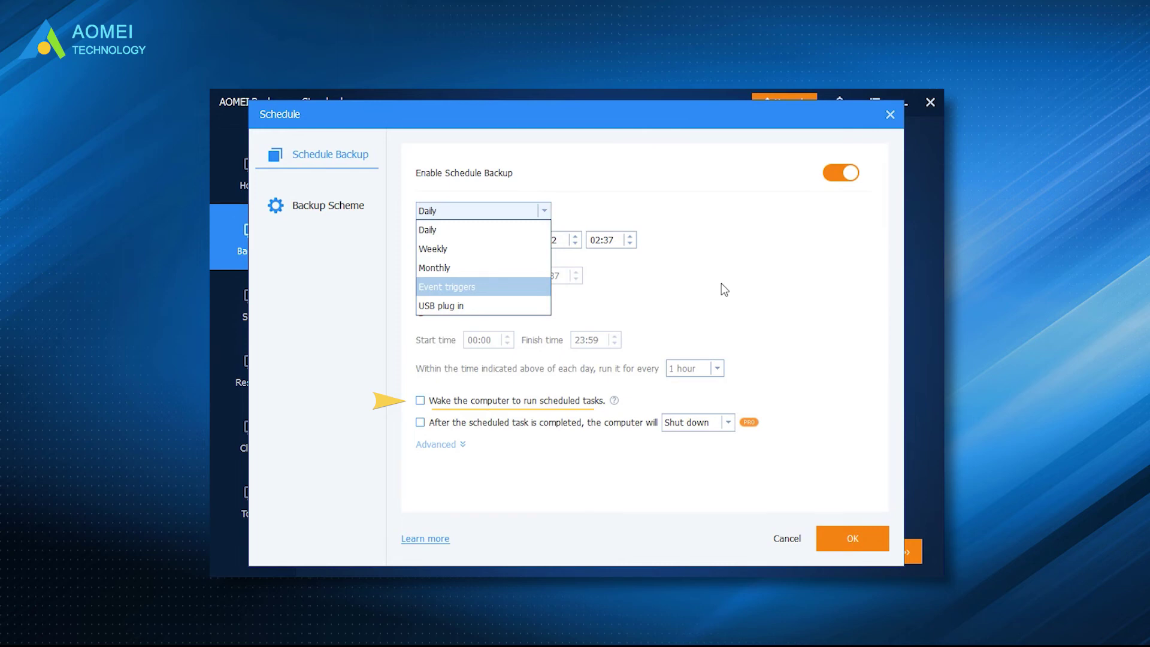
# Switch the Schedule dialog to the Backup Scheme tab
pyautogui.click(555, 184)
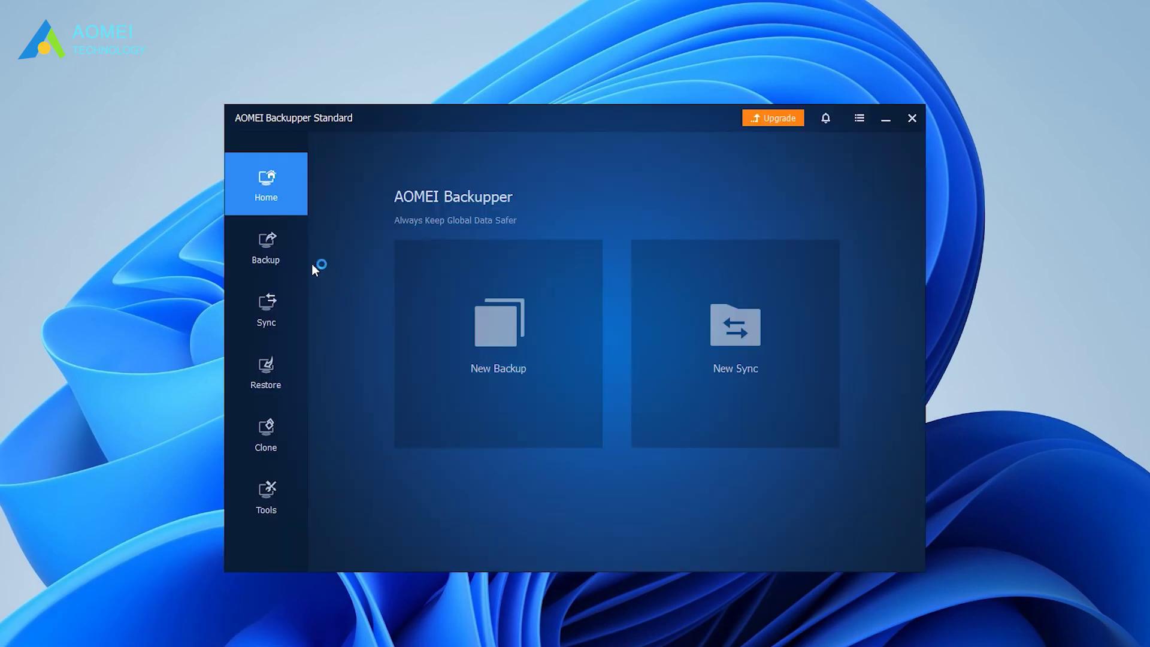
# Create a new File Backup with folder E:\Te as the source
pyautogui.click(294, 258)
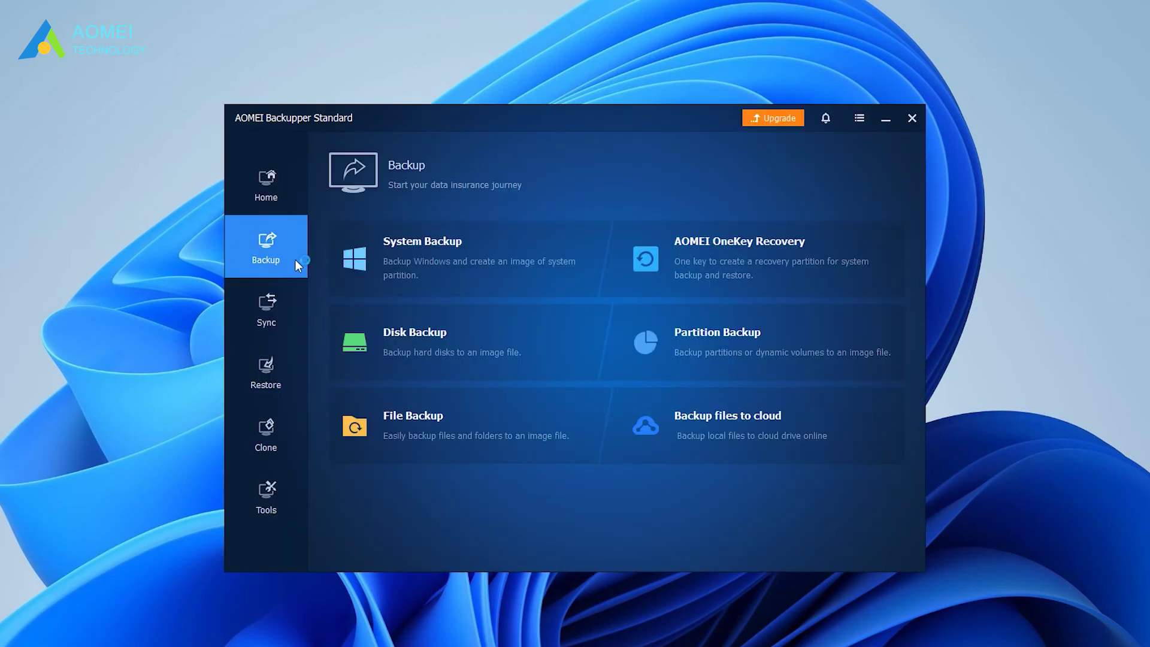
pyautogui.click(370, 432)
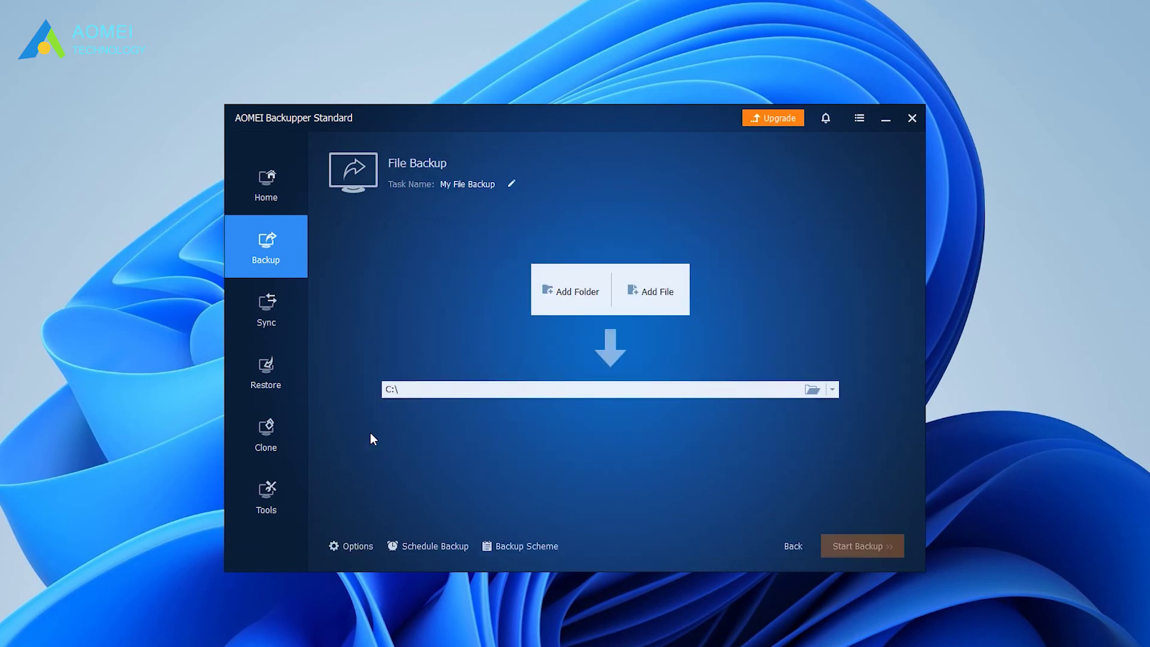
pyautogui.click(567, 300)
pyautogui.click(571, 305)
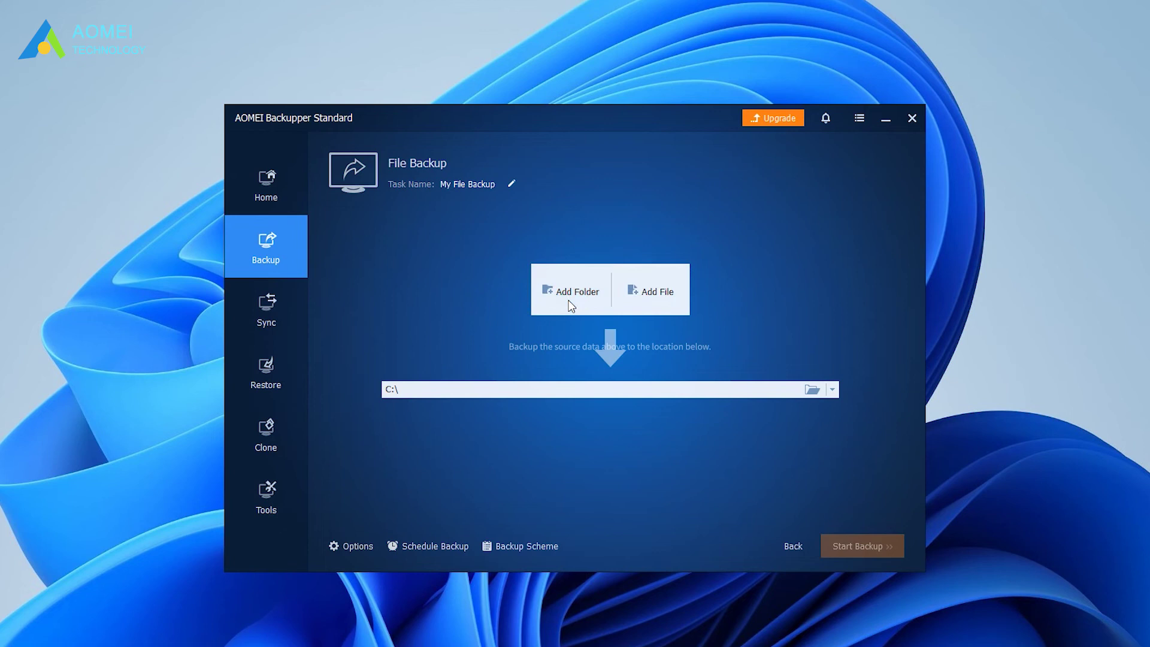
pyautogui.click(629, 264)
pyautogui.click(734, 424)
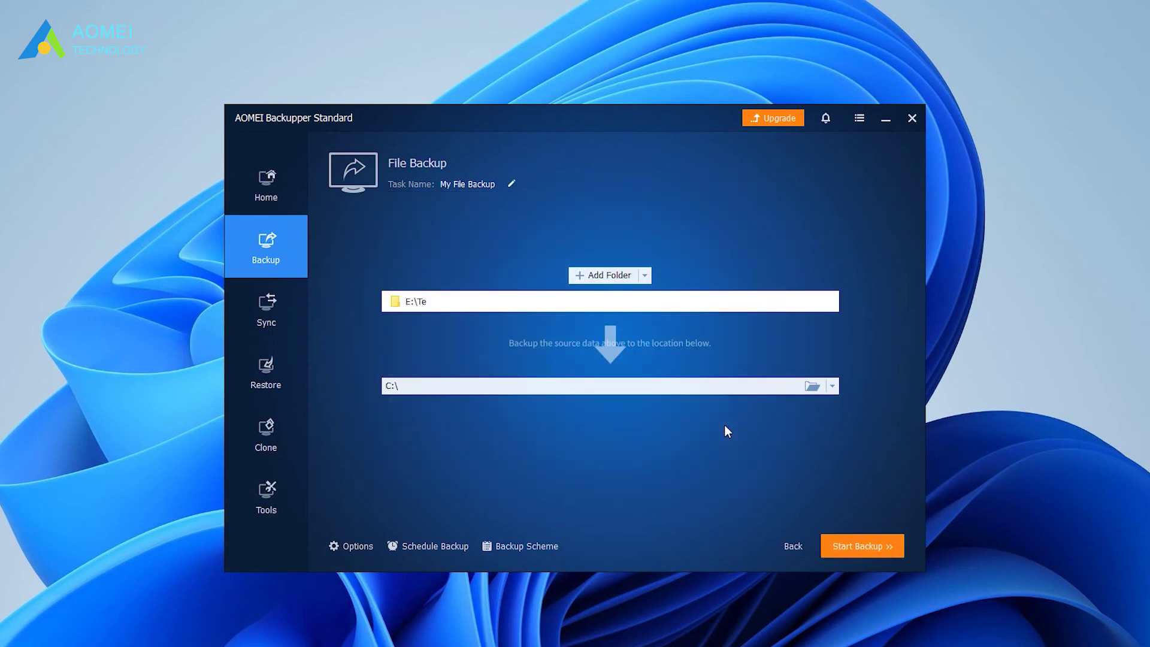
# Keep C:\ as the backup destination and start the backup
pyautogui.click(831, 387)
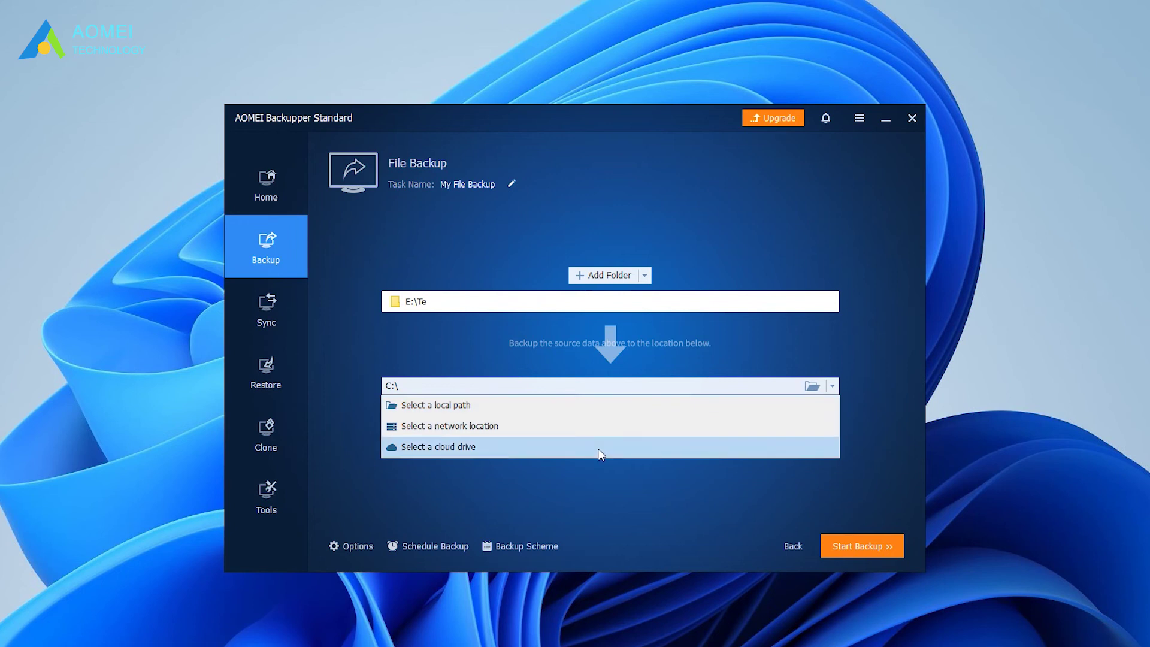
pyautogui.click(627, 488)
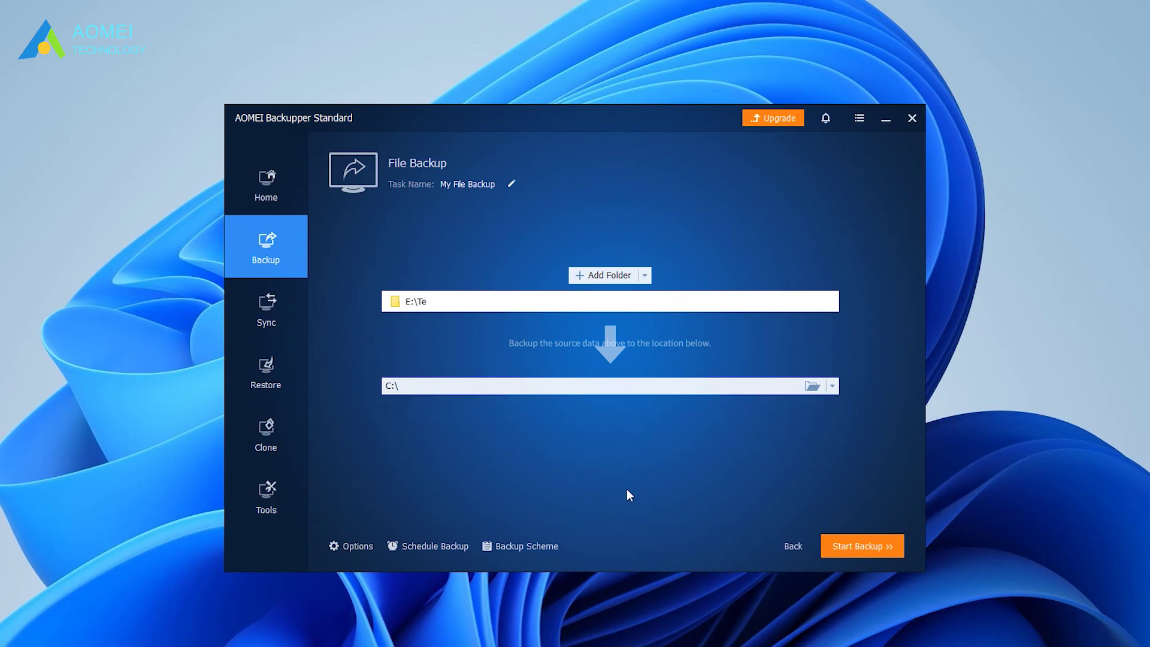
pyautogui.click(863, 546)
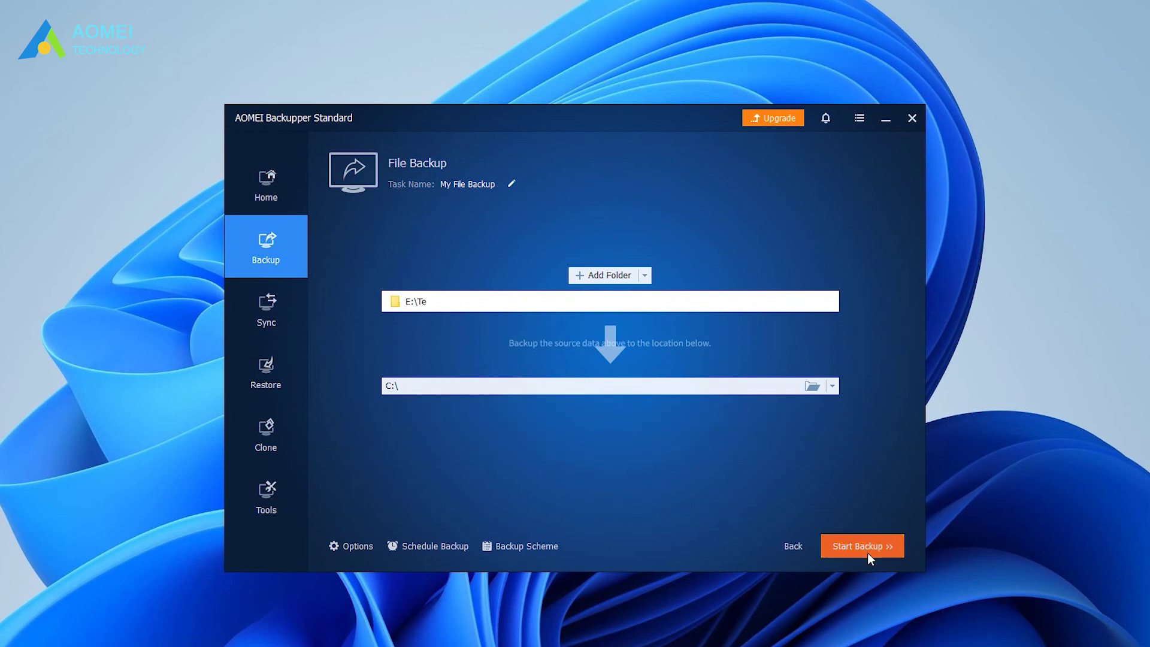